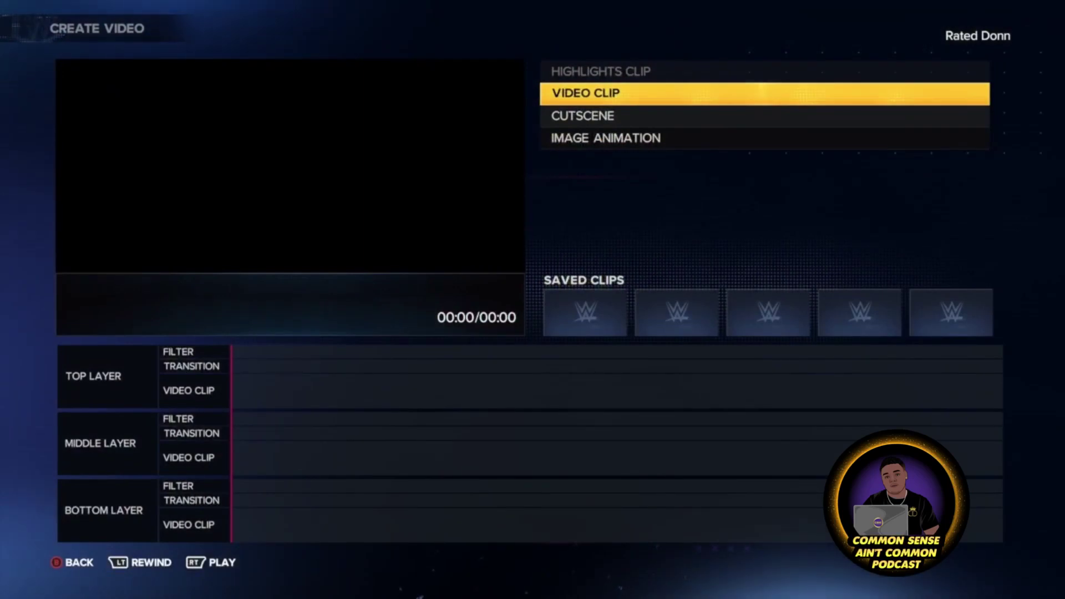
Show the Video Clip source choices: Titantron, Video Clip Preset and Alpha Mask Preset.
key("Return")
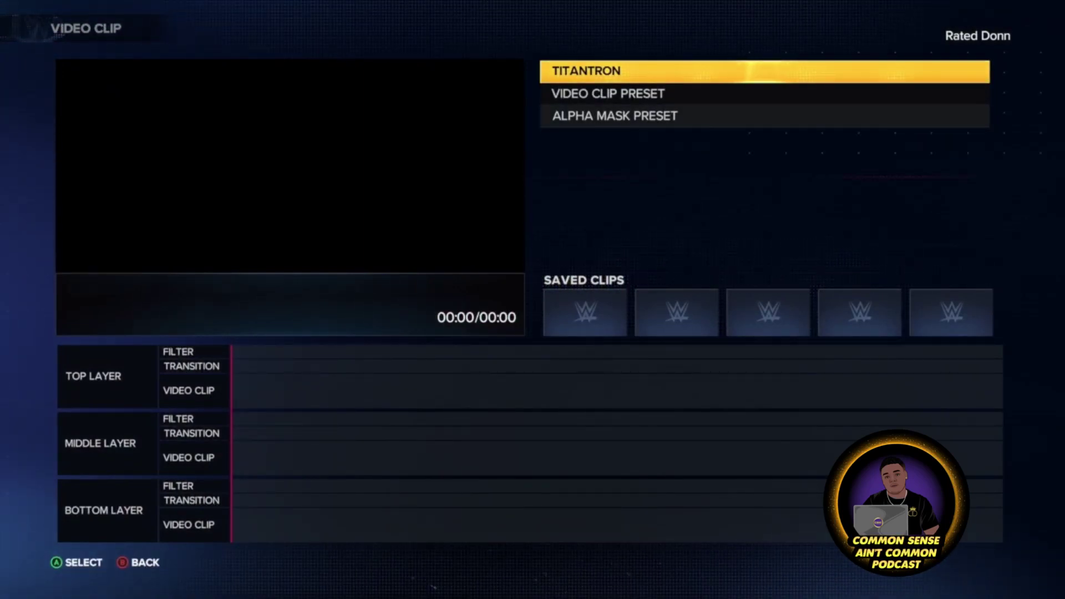
Browse the Titantron videos to the L names and load Lita's Titantron into the clip trimmer.
key("Return")
key("Down")
key("Down")
key("Down")
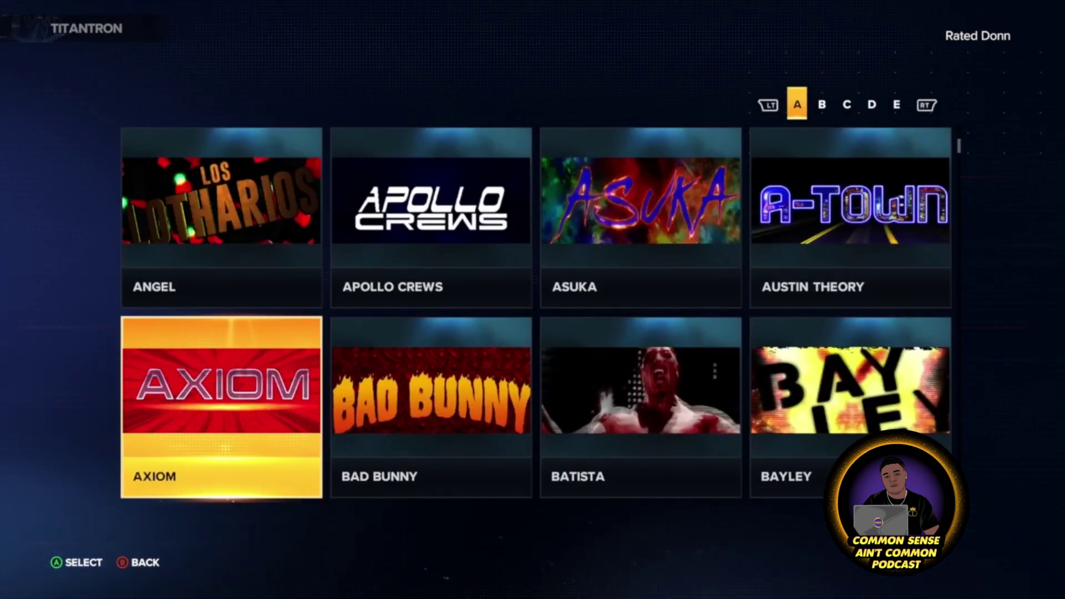
key("Page_Down")
key("Page_Down")
key("Page_Down")
key("Page_Down")
key("Page_Down")
key("Page_Down")
key("Page_Down")
key("Page_Down")
key("Page_Down")
key("Page_Down")
key("Page_Down")
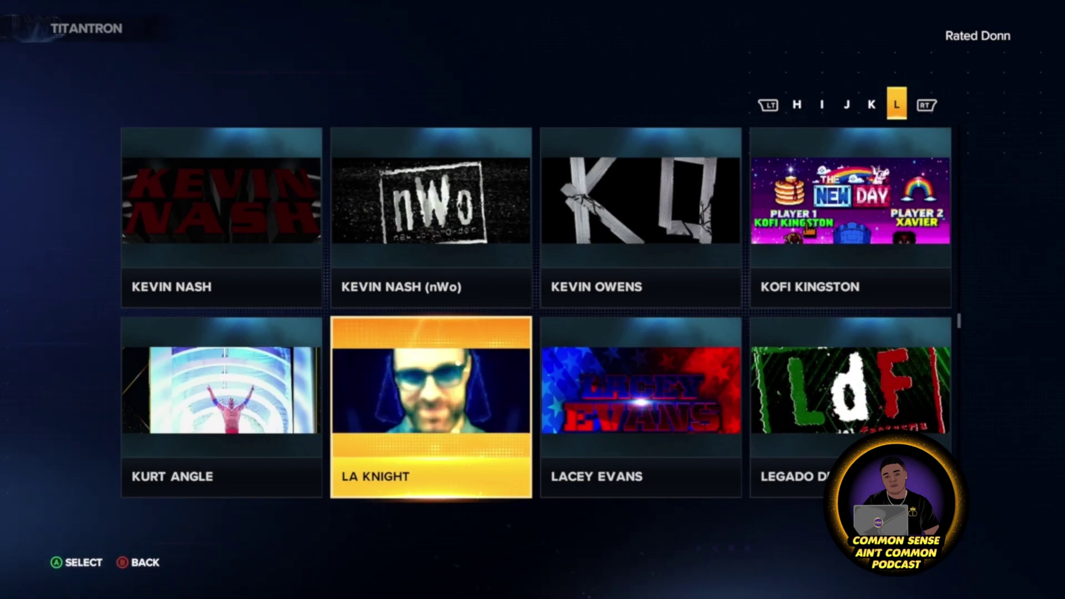
key("Down")
key("Return")
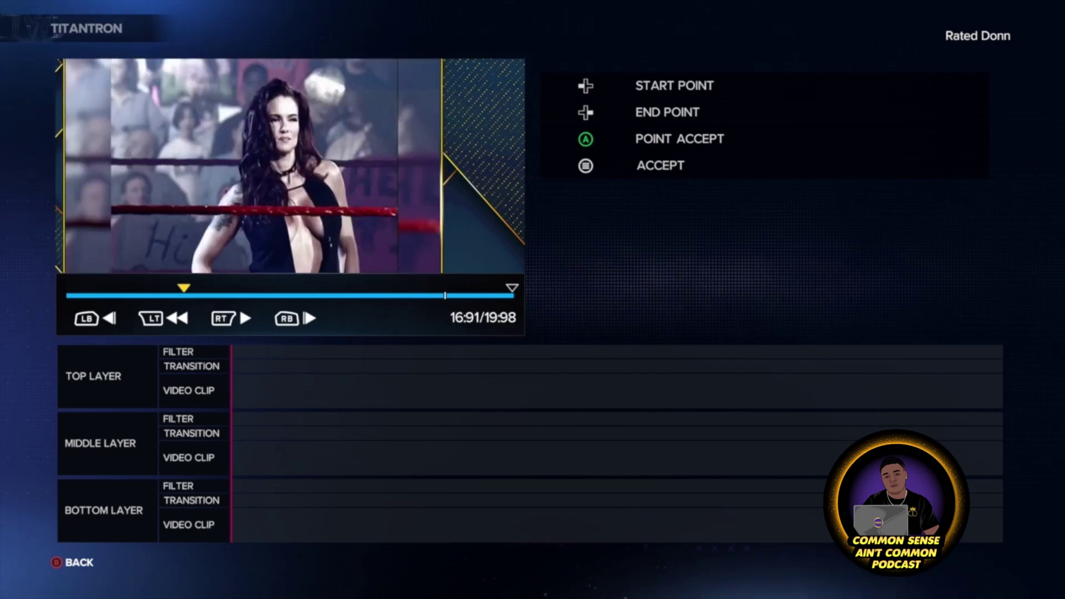
Encode the trimmed Lita clip and highlight the newly saved 14:65 clip.
key("Return")
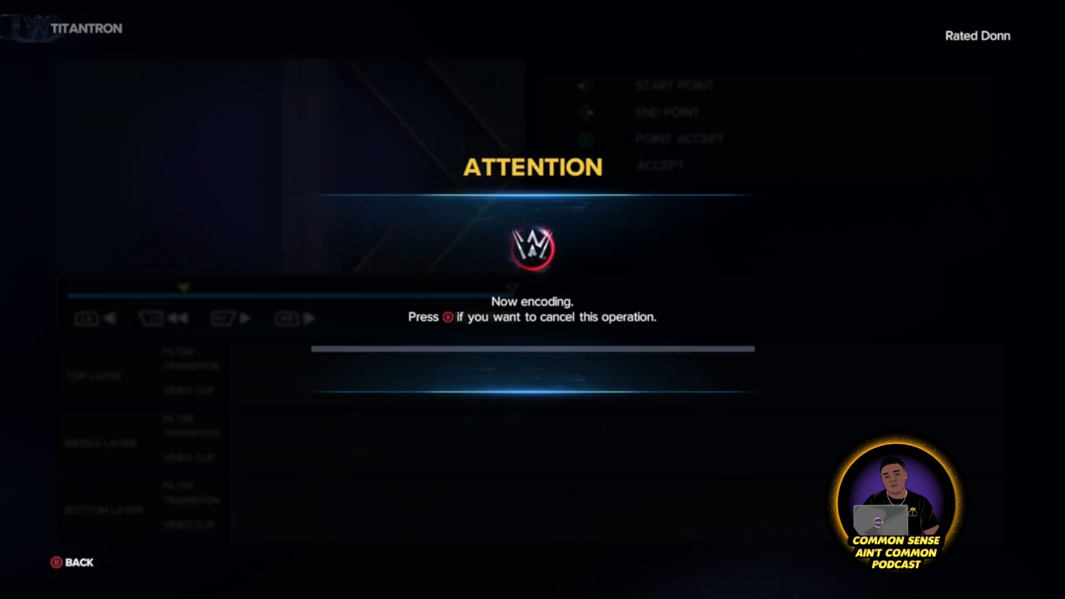
key("Down")
key("Down")
key("Down")
Place the saved Lita clip on the bottom layer and save the video.
key("Return")
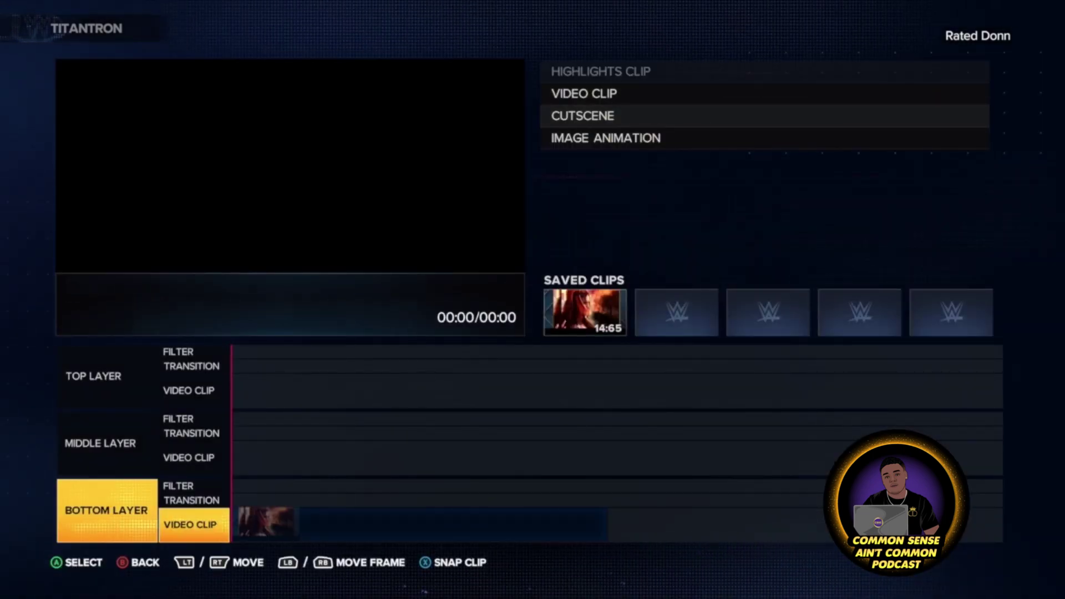
key("Return")
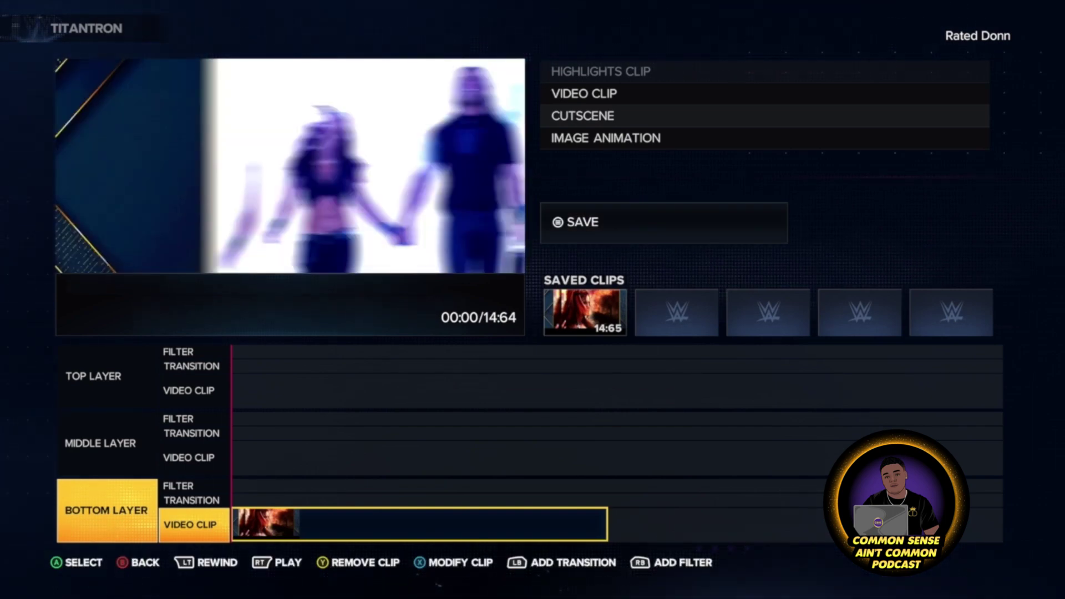
key("Return")
Clear the default video name and enter 'lita' as the new name.
key("Right")
key("BackSpace")
key("BackSpace")
key("Right")
key("Right")
key("BackSpace")
key("BackSpace")
key("BackSpace")
key("BackSpace")
key("BackSpace")
key("BackSpace")
key("Down")
key("Right")
key("Right")
key("BackSpace")
key("BackSpace")
key("BackSpace")
key("Right")
key("Right")
key("Right")
key("BackSpace")
key("Right")
key("Up")
key("Left")
type("li")
key("Left")
key("Left")
key("Left")
type("t")
key("Down")
key("Left")
key("Left")
key("Left")
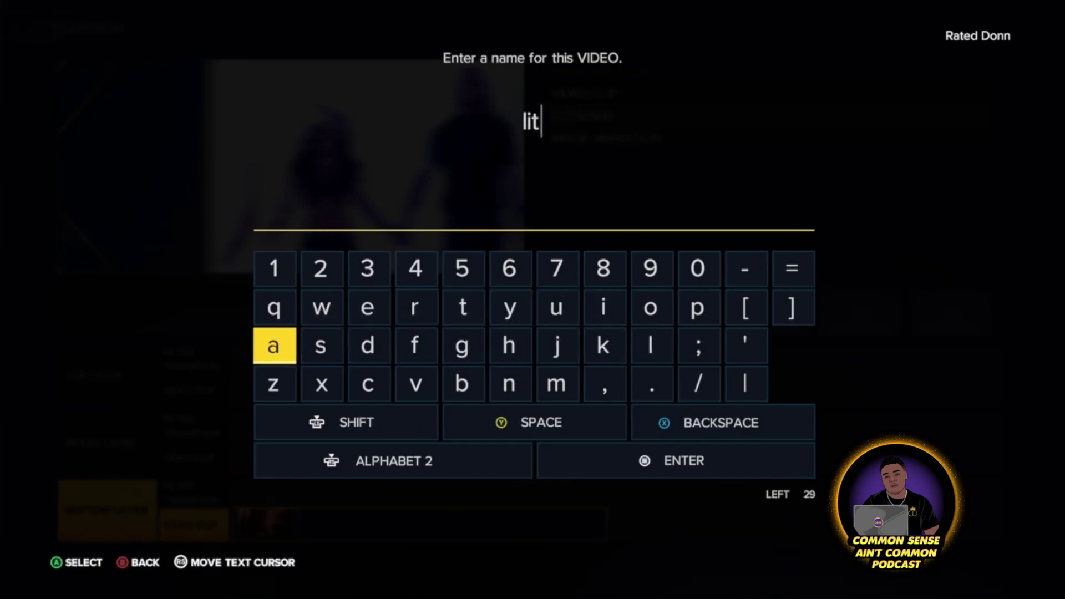
key("Escape")
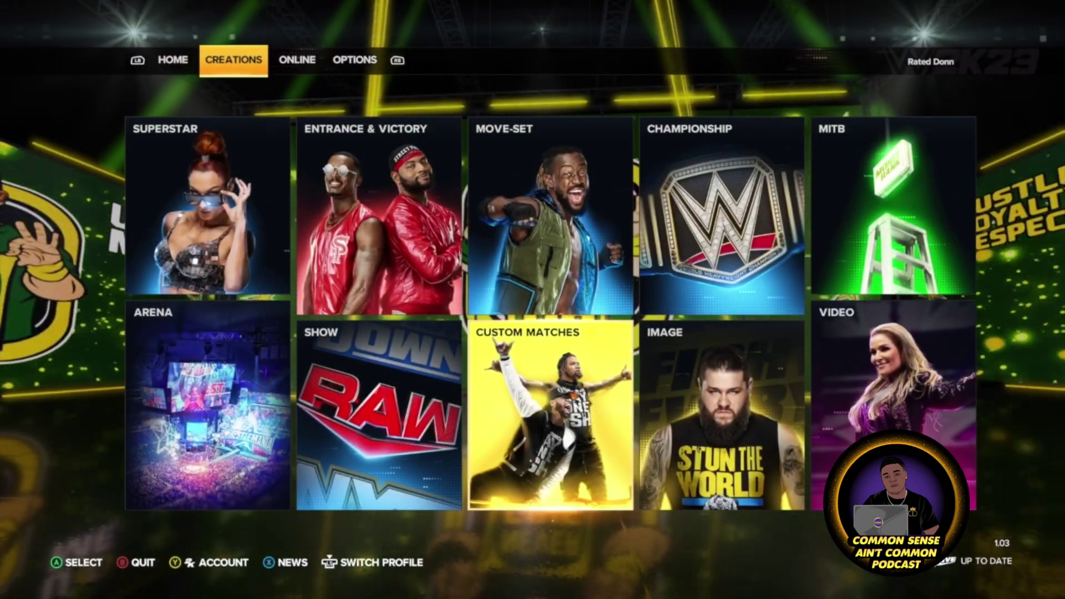
In Entrance & Victory, jump the roster to L and open Lita's custom entrance.
key("Up")
key("Left")
key("Return")
key("Return")
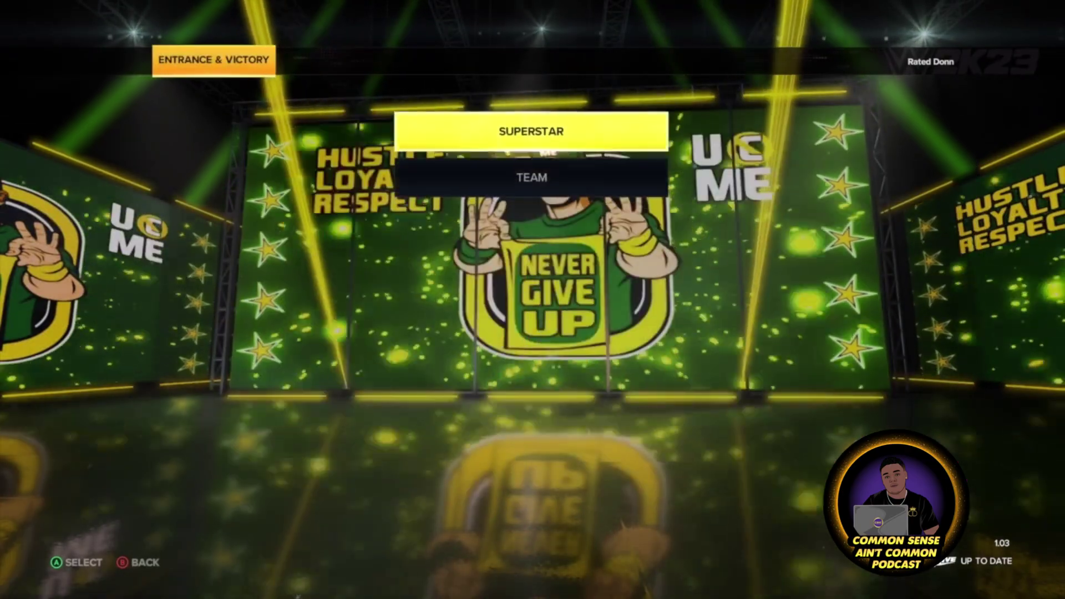
key("Return")
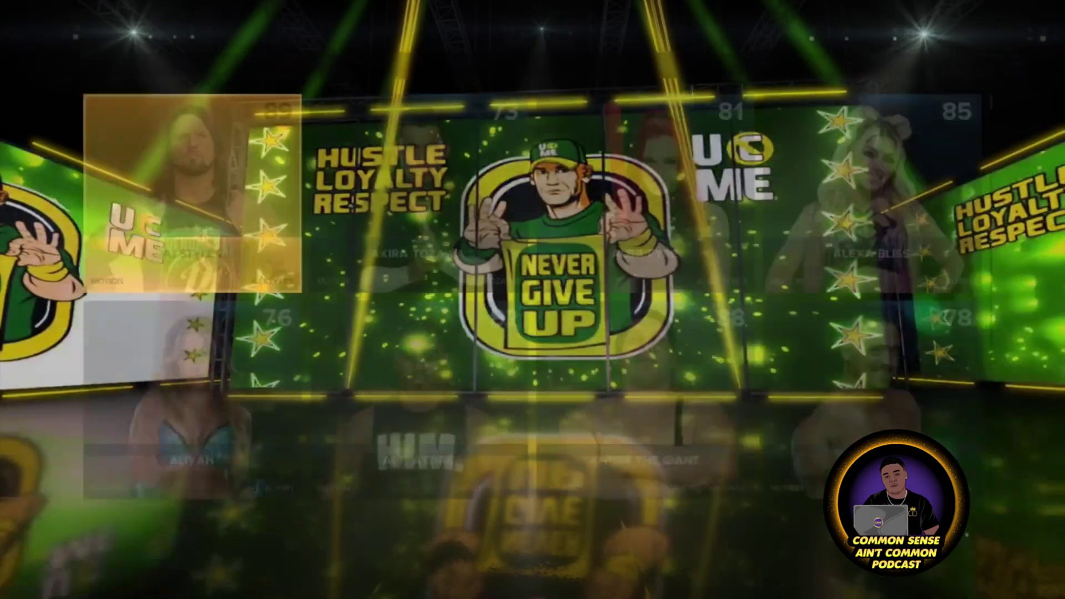
key("Page_Down")
key("Page_Down")
key("Page_Down")
key("Page_Down")
key("Page_Down")
key("Page_Down")
key("Right")
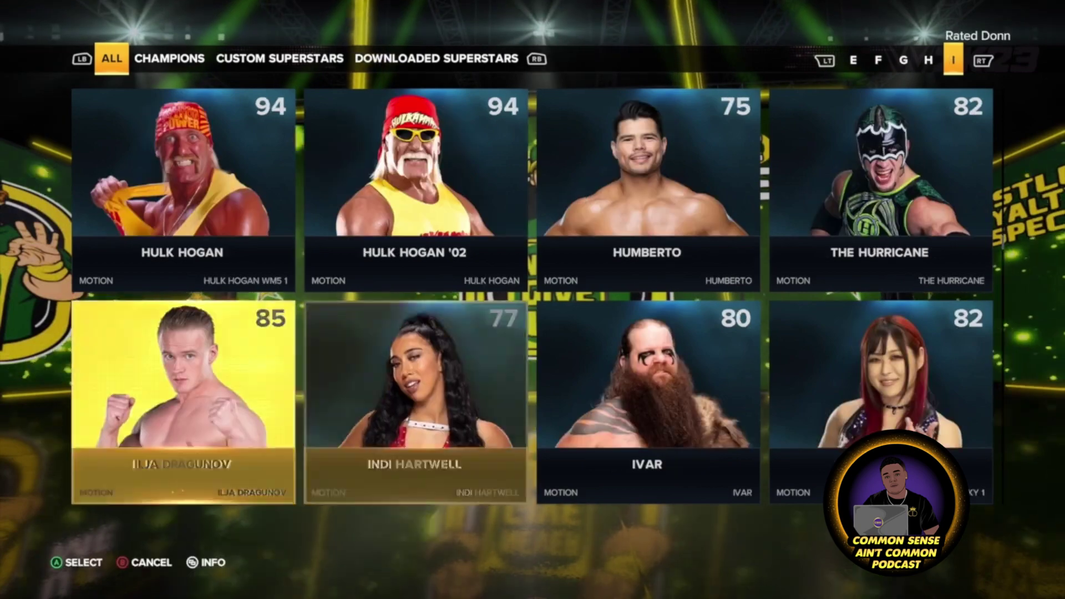
key("Page_Down")
key("Page_Down")
key("Page_Down")
key("Down")
key("Return")
key("Return")
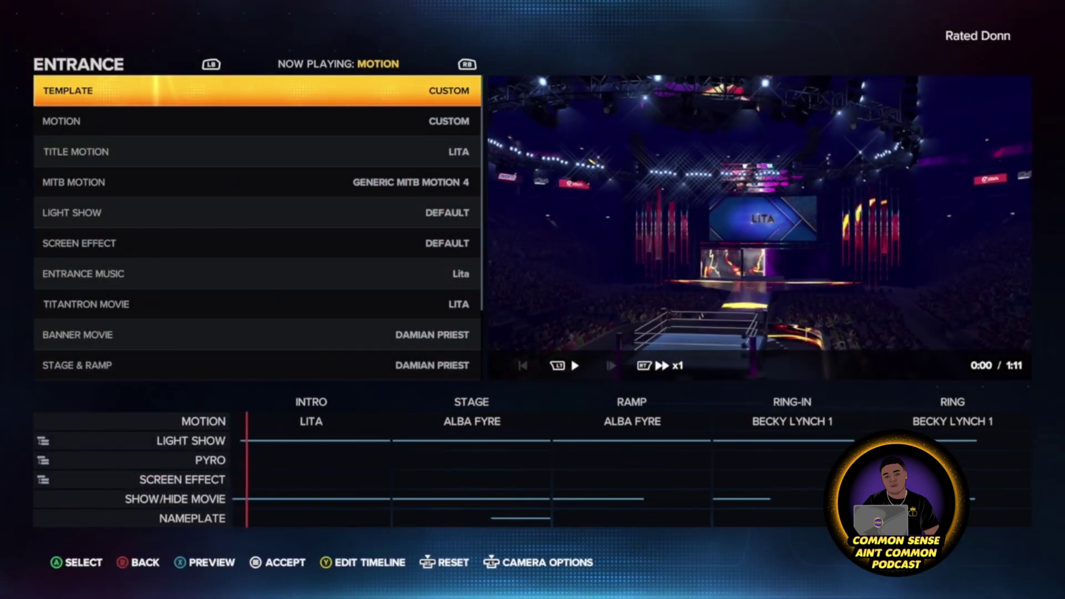
Set Lita's Titantron movie to the custom 'lita' video and preview it full-screen.
key("Down")
key("Down")
key("Down")
key("Down")
key("Down")
key("Down")
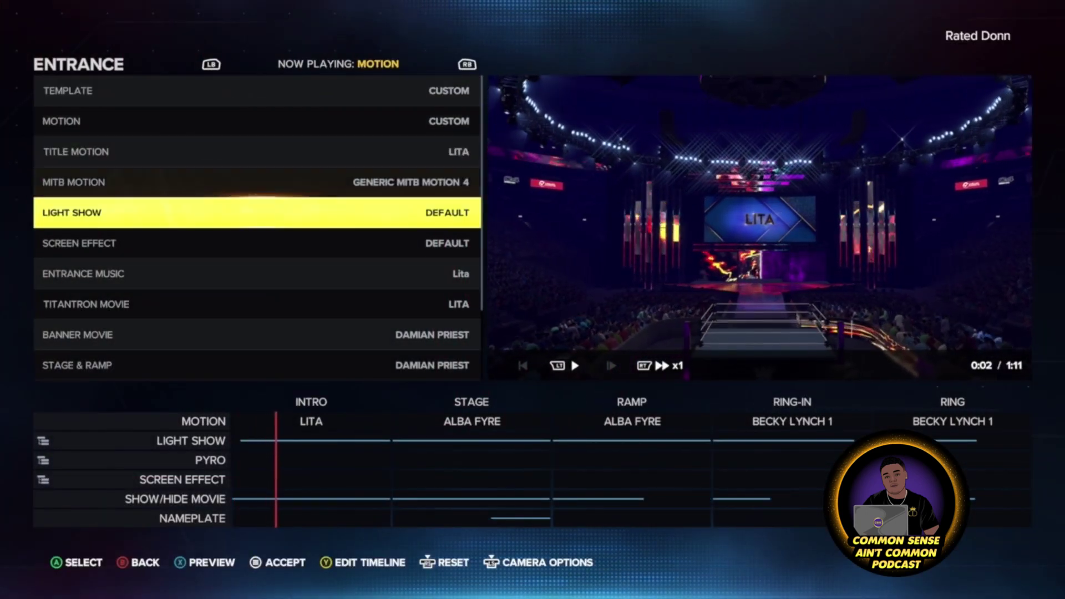
key("Down")
key("Return")
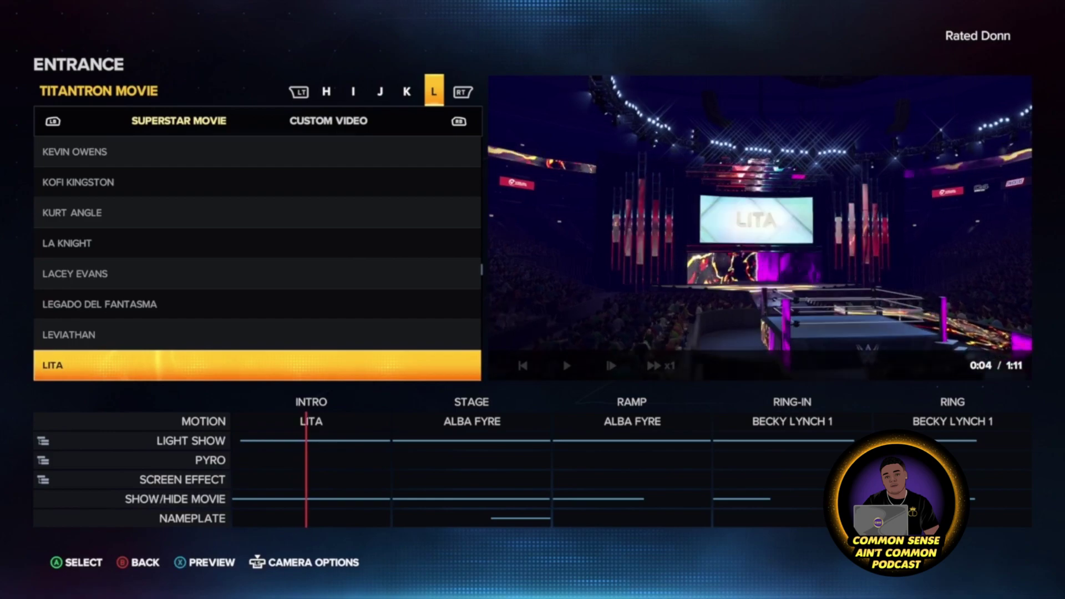
key("Page_Up")
key("Down")
key("Down")
key("x")
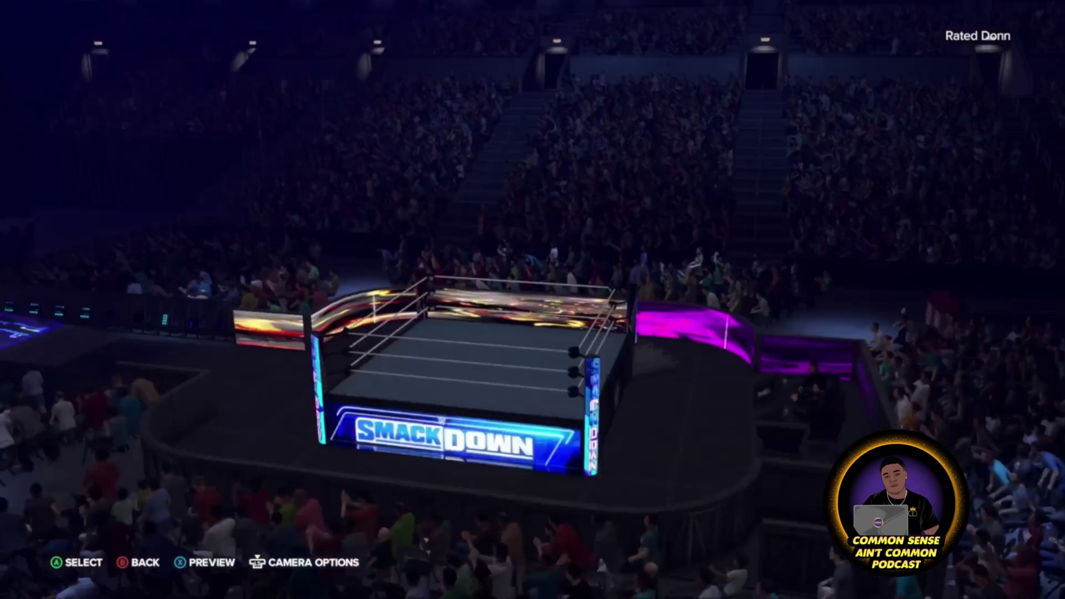
key("Escape")
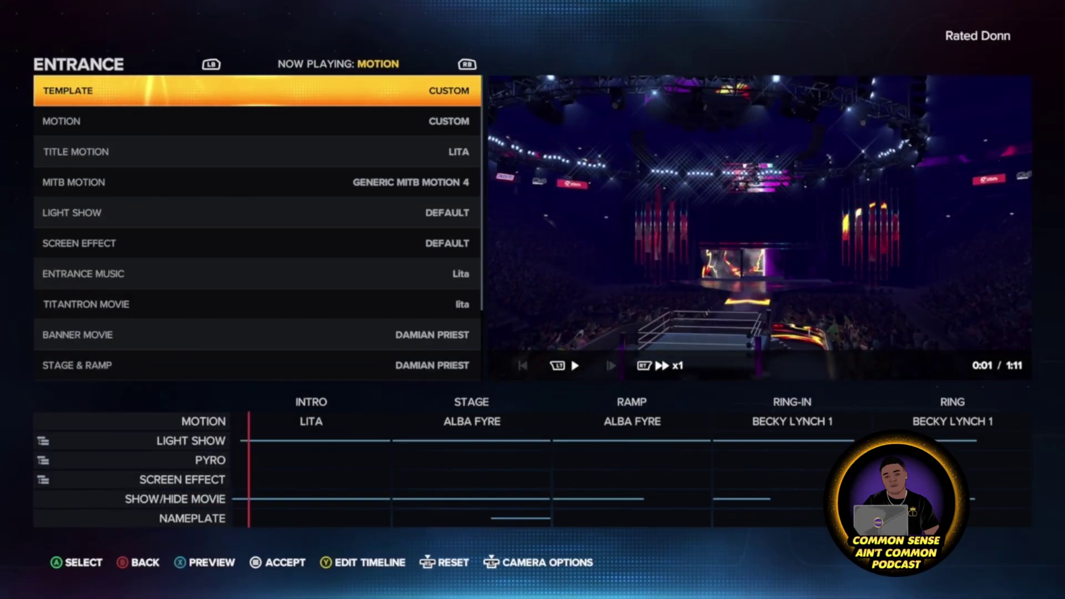
Finish the entrance, answering Yes to the confirmation.
key("Escape")
key("Up")
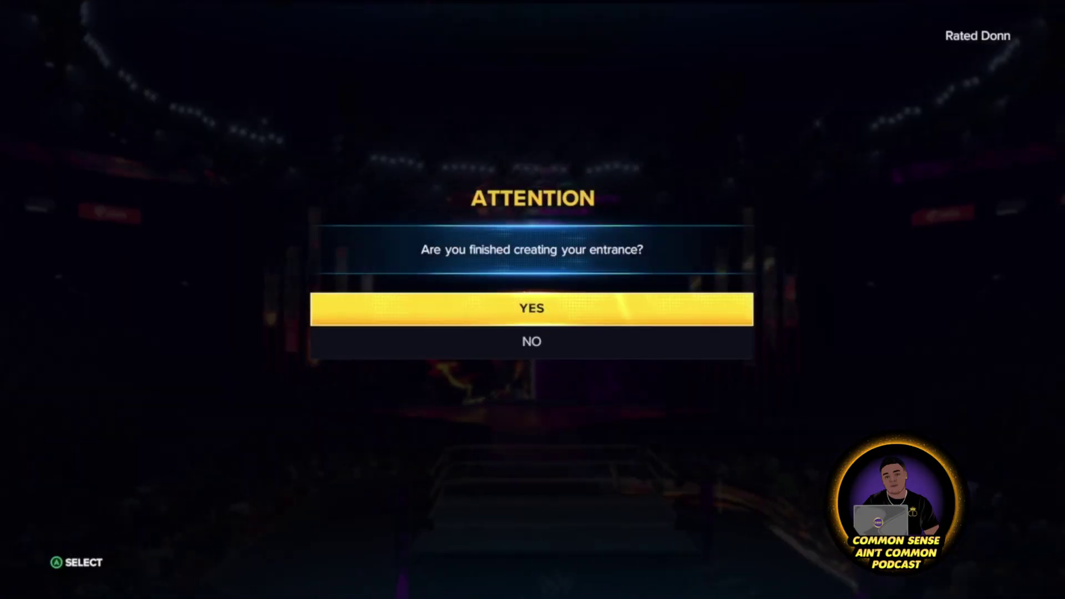
key("Return")
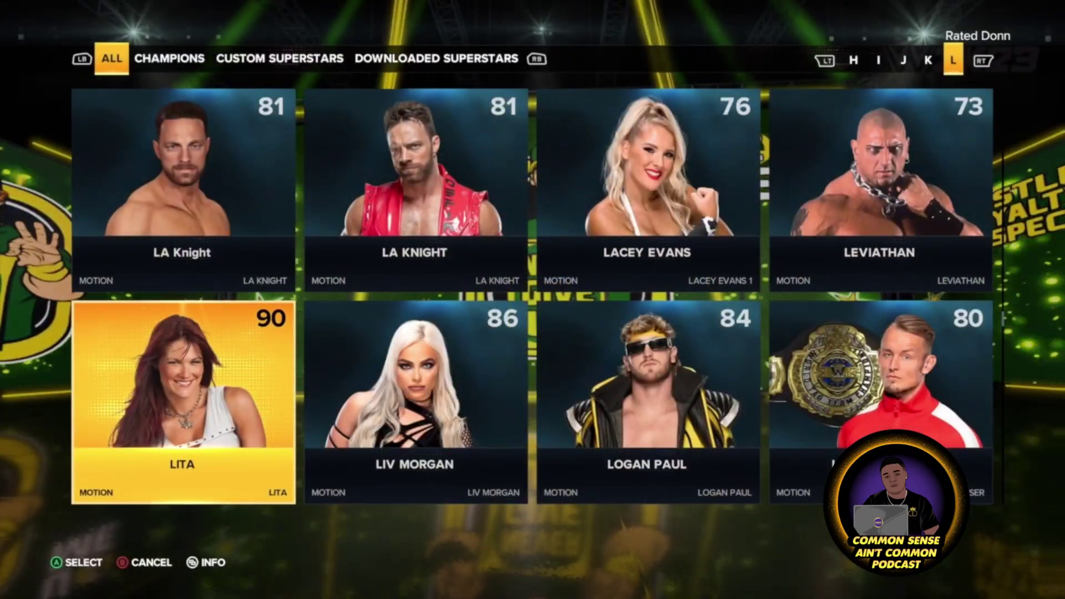
Go to the One on One match setup and choose RAW as the arena.
key("Return")
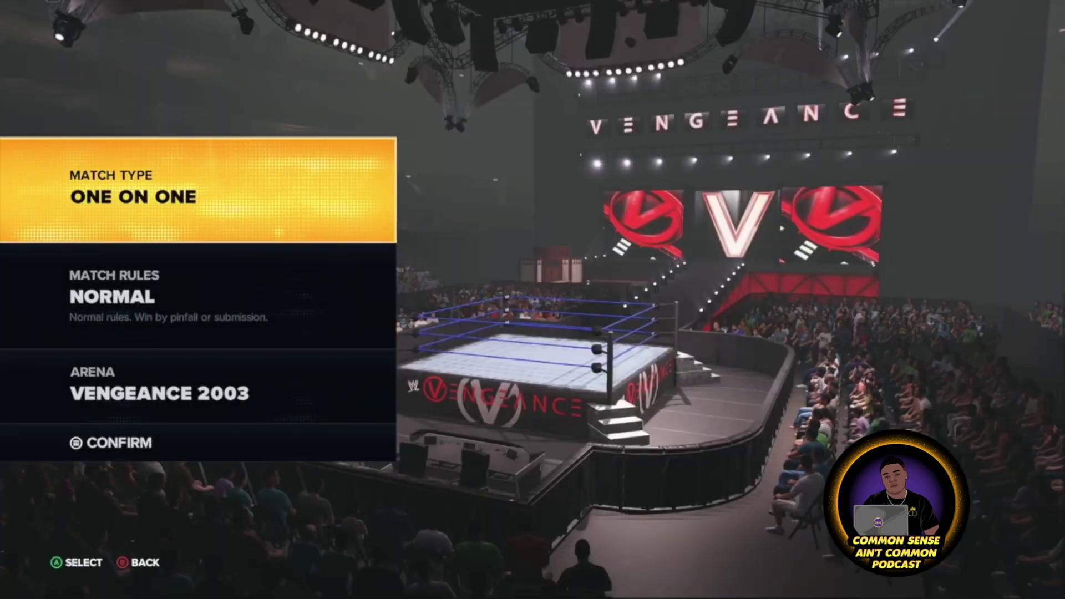
key("Down")
key("Down")
key("Return")
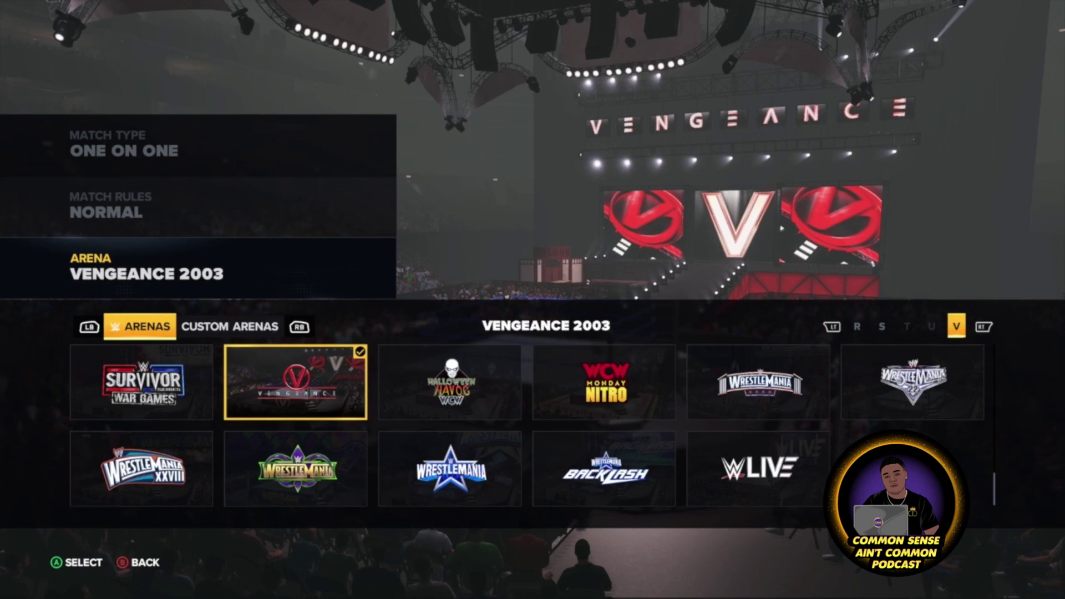
key("Page_Up")
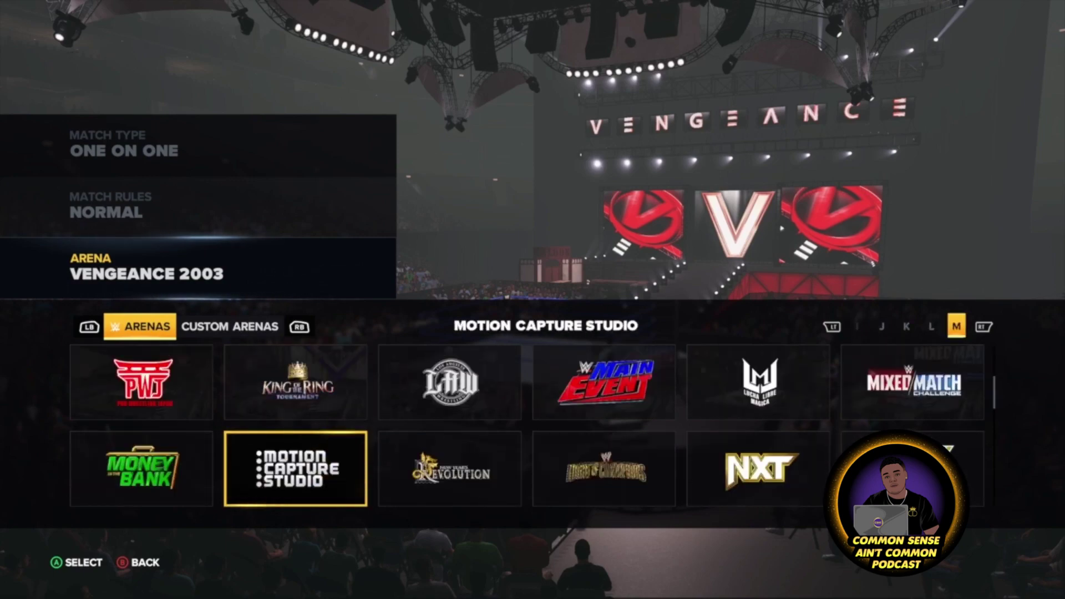
key("Right")
key("Right")
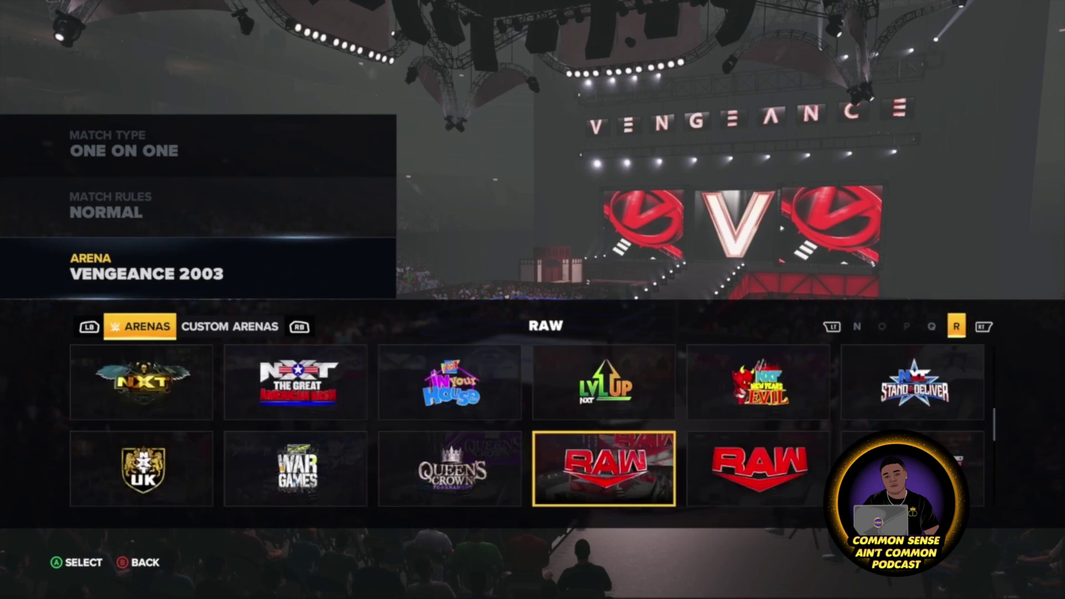
key("Return")
key("Return")
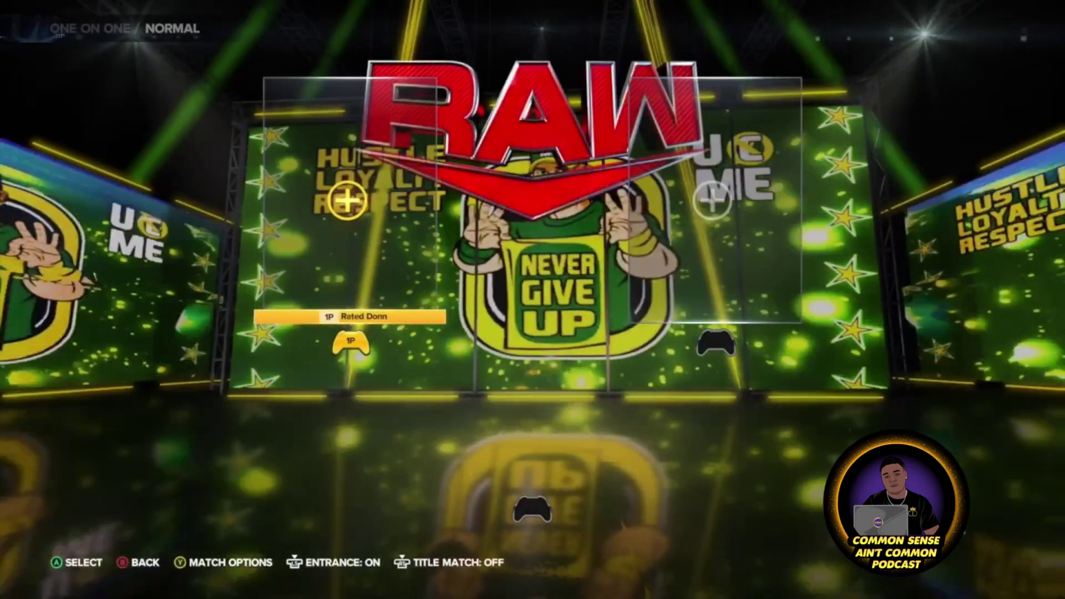
Pick Lita in an alternate attire versus Becky Lynch and start the match.
key("Page_Down")
key("Page_Down")
key("Down")
key("Down")
key("Down")
key("Down")
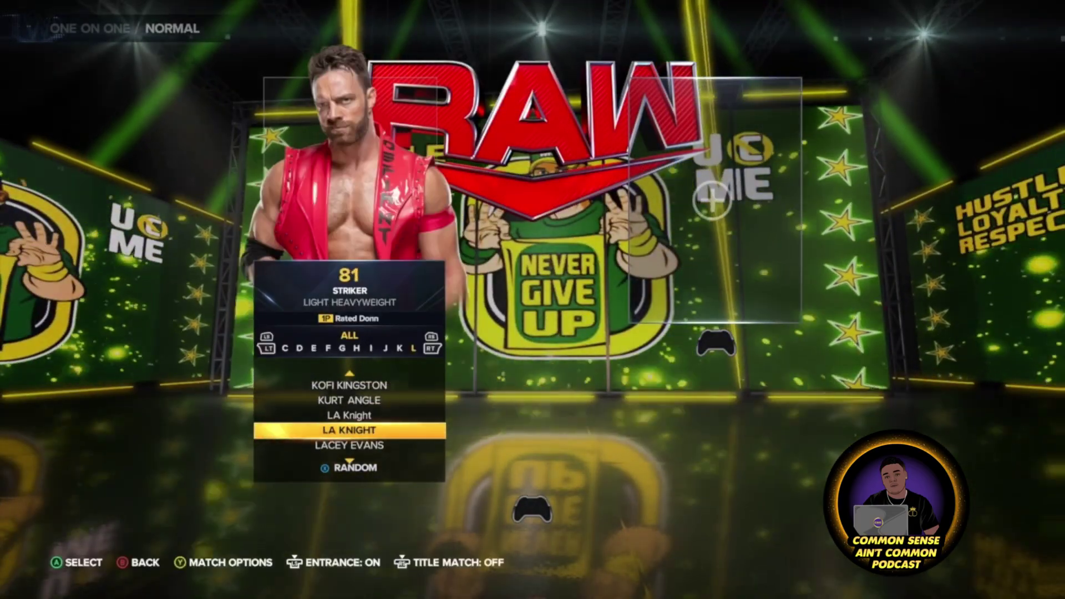
key("Return")
key("Down")
key("Down")
key("Down")
key("Down")
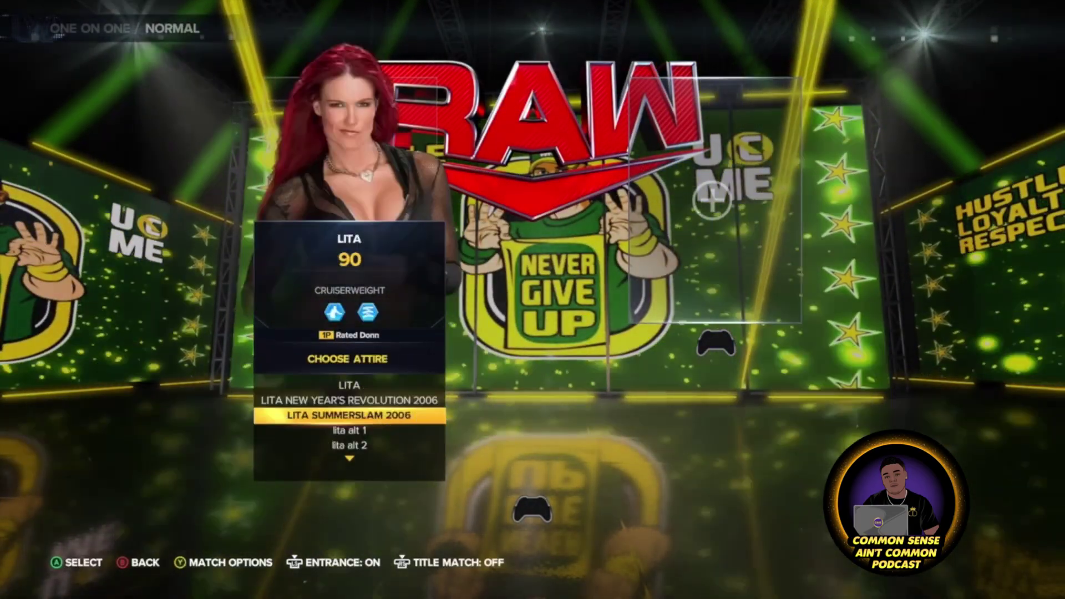
key("Return")
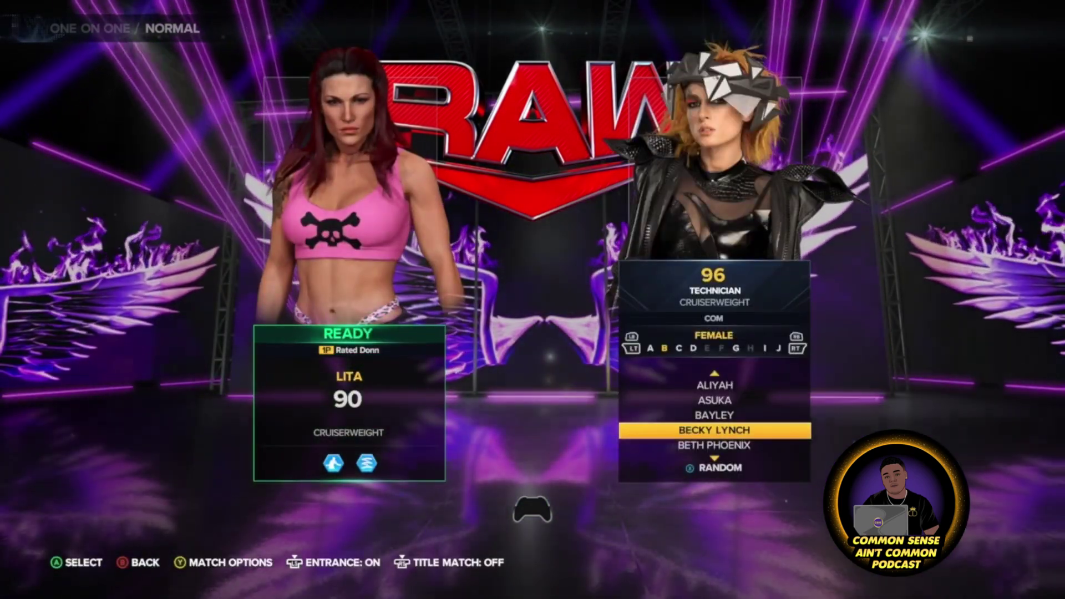
key("Return")
key("Return")
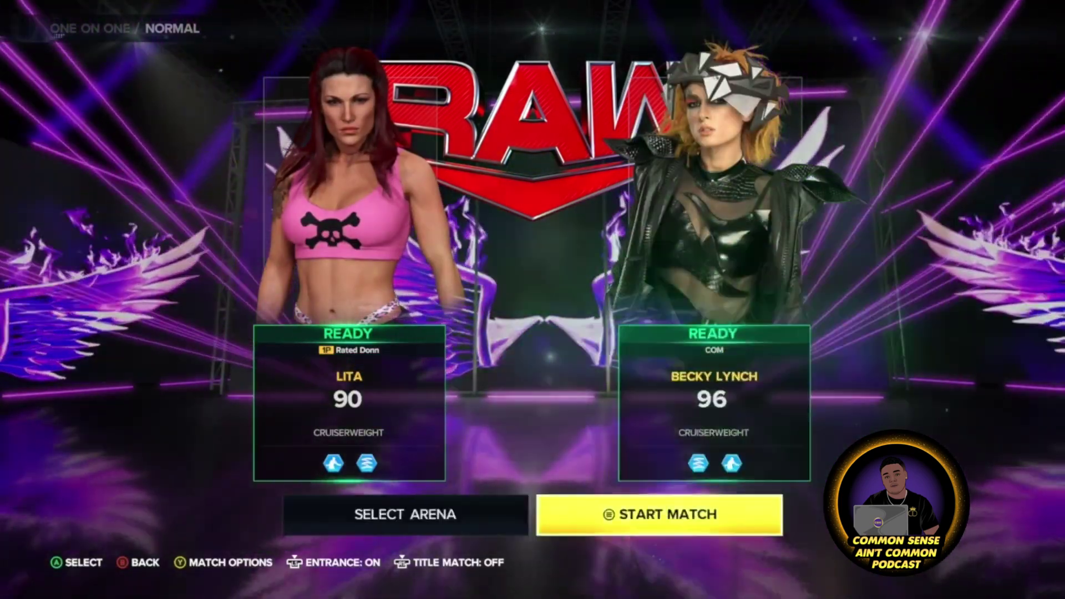
key("Return")
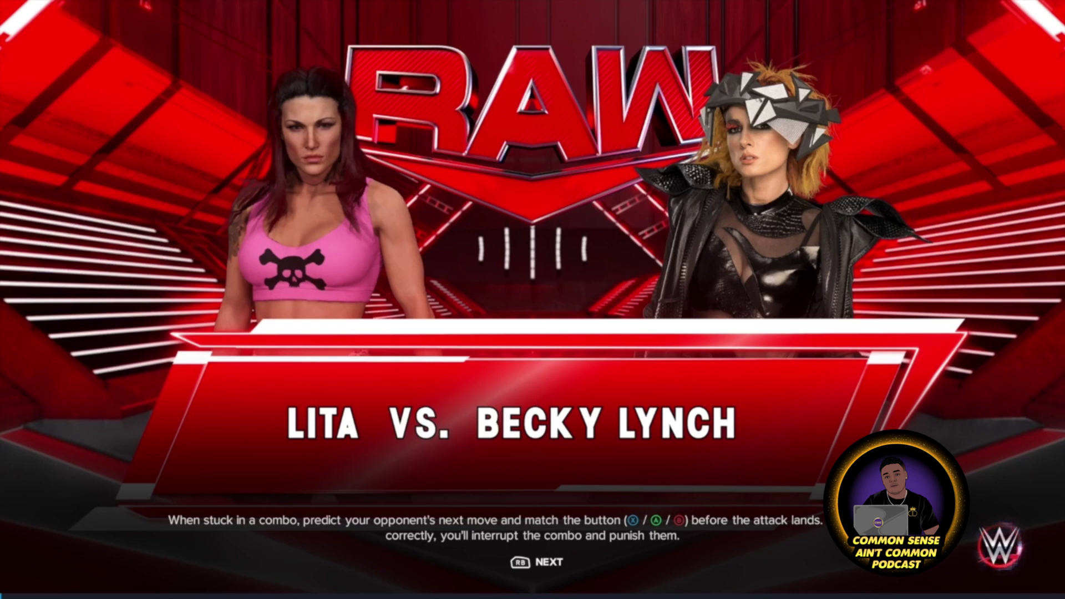